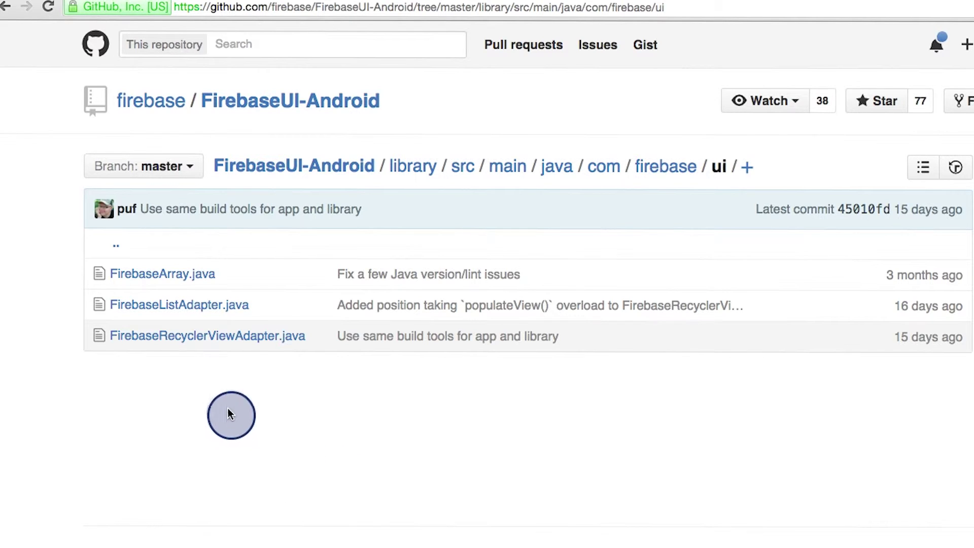
Step: Open FirebaseListAdapter.java from FirebaseUI-Android's library/src/main/java/com/firebase/ui folder
{"action": "left_click", "coordinate": [206, 304]}
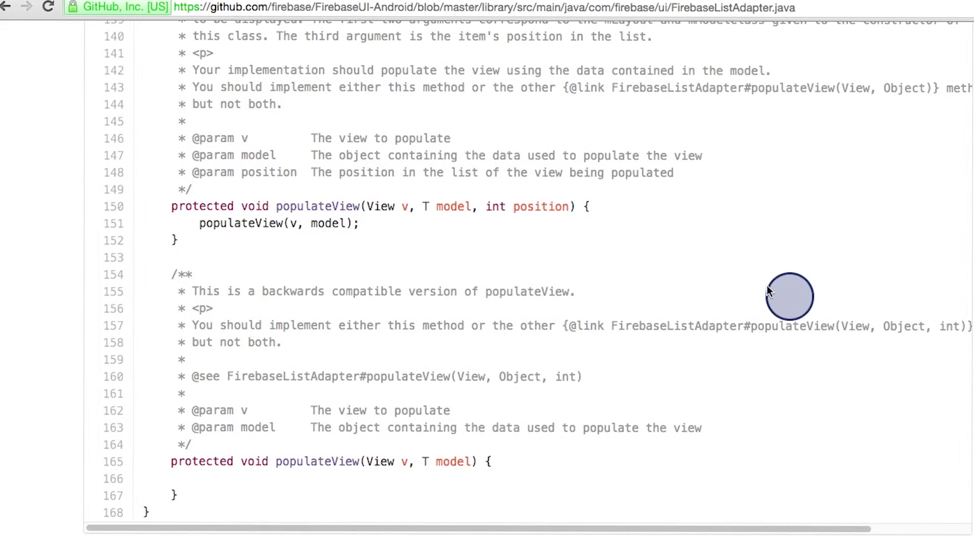